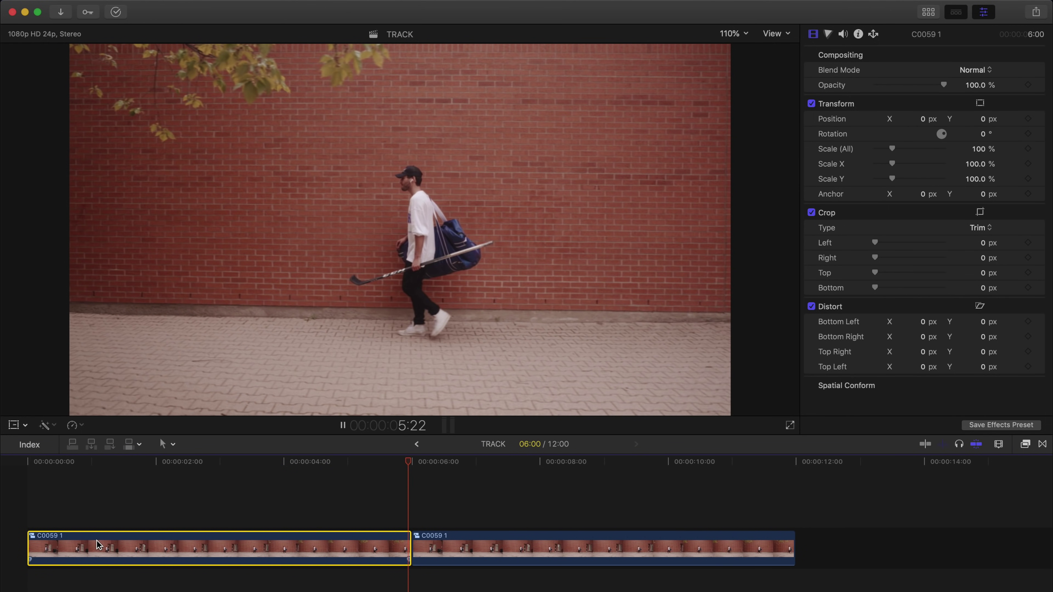
# Create a CANADIAN AF title in Hiragino Kaku Gothic W8, size 124, and place it after both walker clips
pyautogui.click(22, 529)
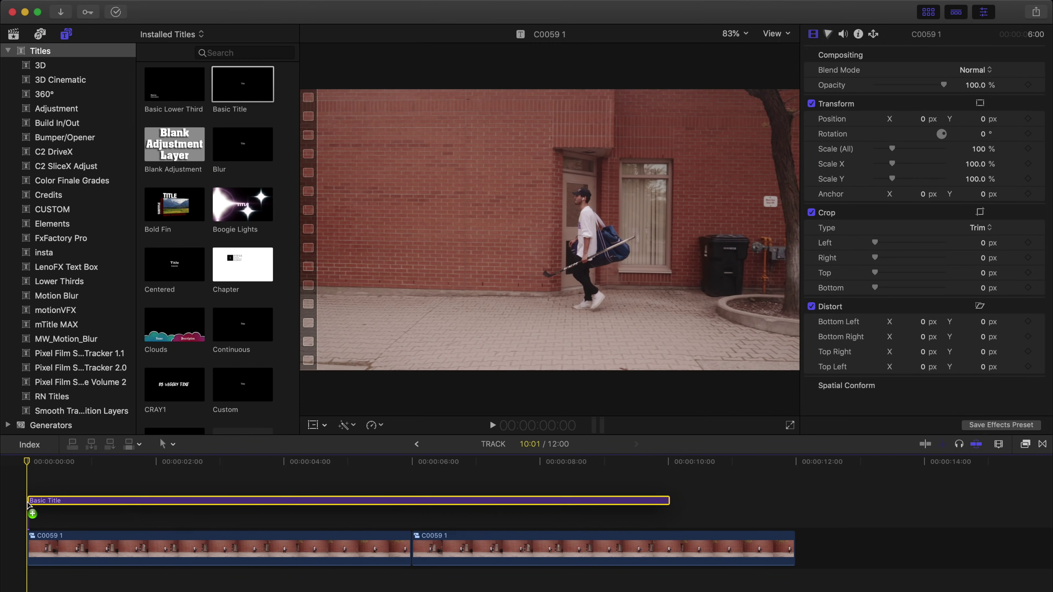
pyautogui.write('CAN')
pyautogui.write('ADIAN AF')
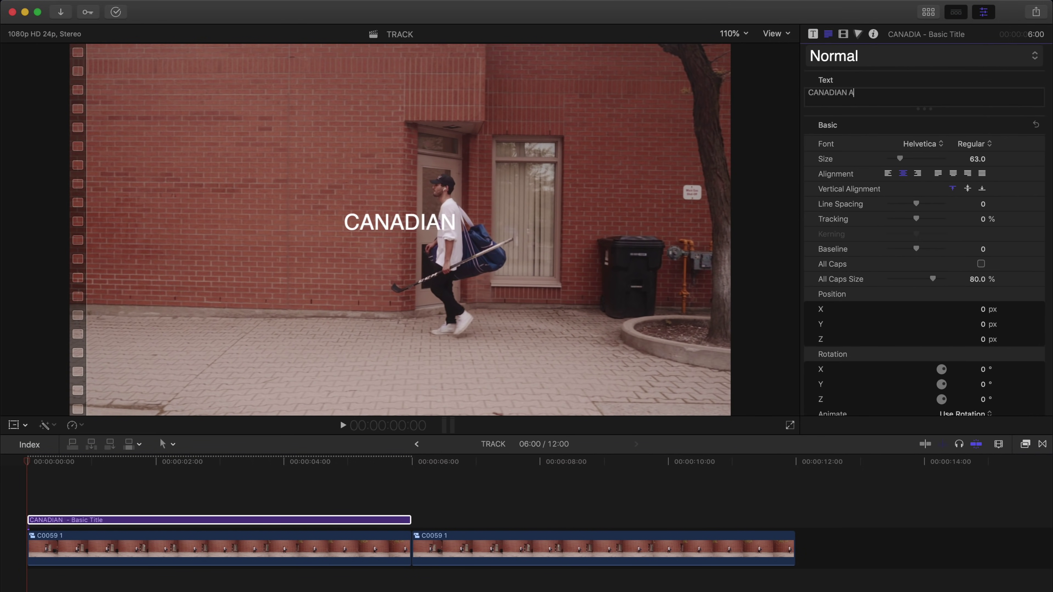
pyautogui.click(922, 143)
pyautogui.click(935, 241)
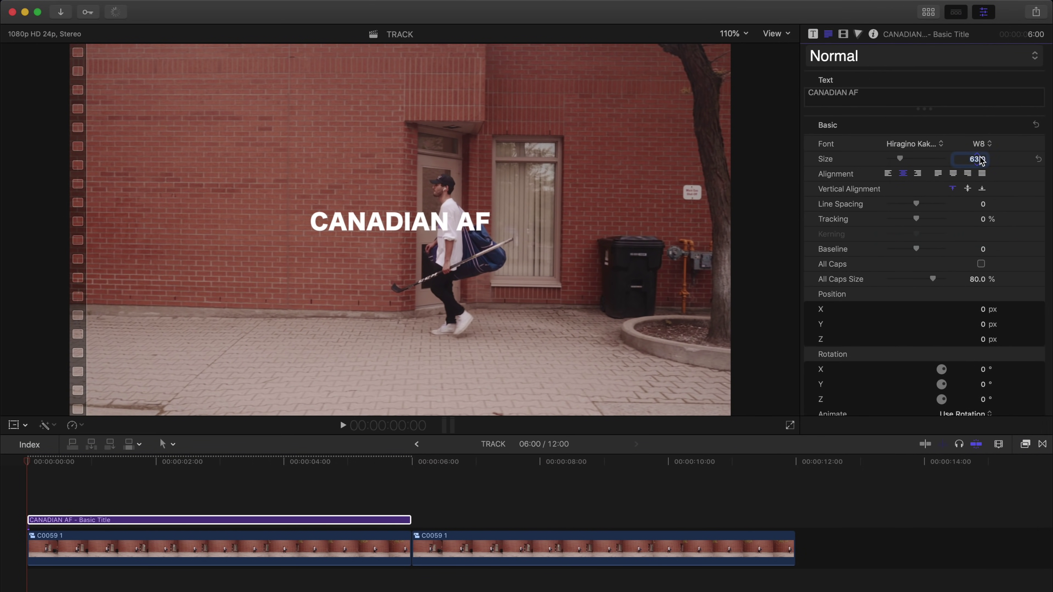
pyautogui.write('124')
pyautogui.press('Return')
pyautogui.click(45, 513)
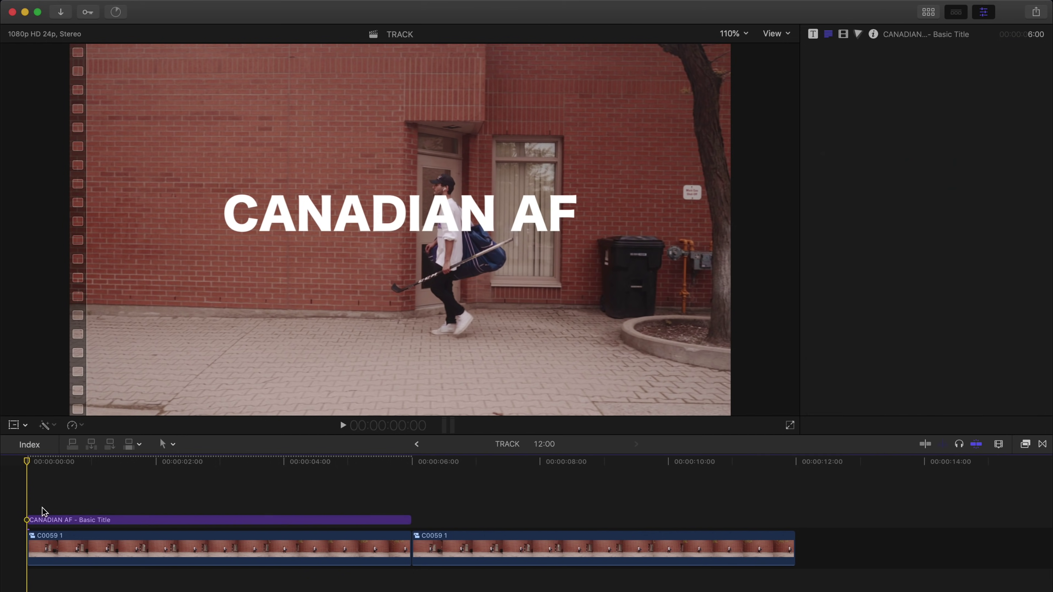
pyautogui.moveTo(71, 522); pyautogui.dragTo(816, 538)
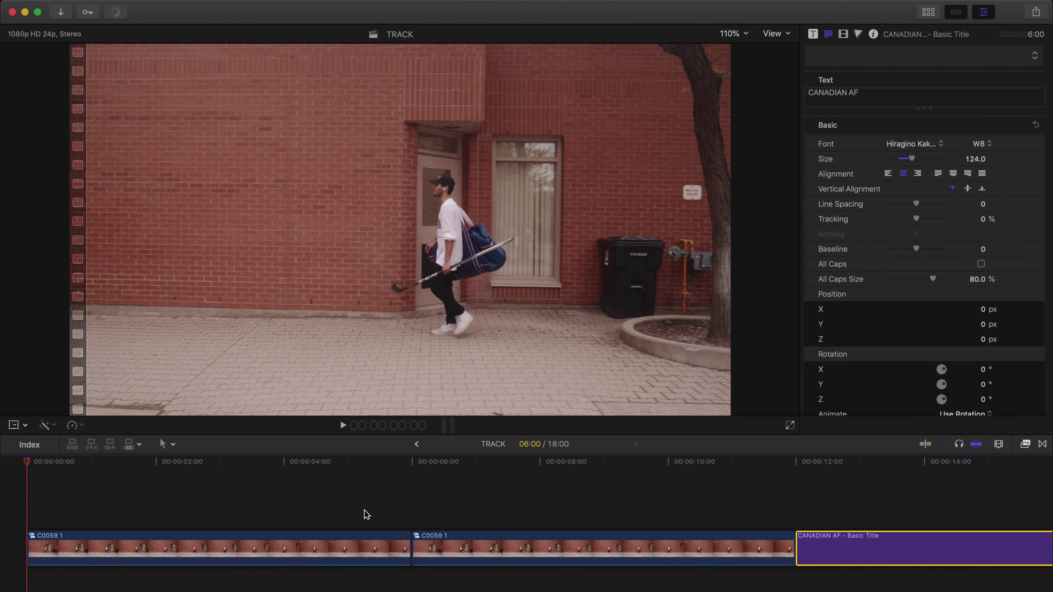
# Add the Auto-Tracker 2.0 Drop Zone title above the walker footage
pyautogui.click(36, 509)
pyautogui.press('alt+super+1')
pyautogui.press('super+minus')
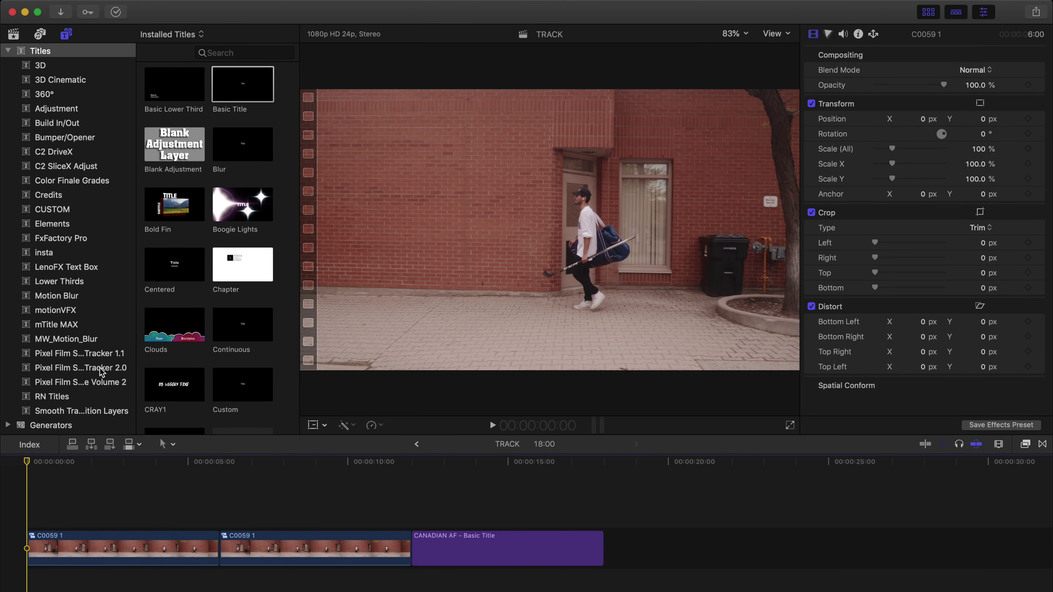
pyautogui.click(100, 371)
pyautogui.click(174, 99)
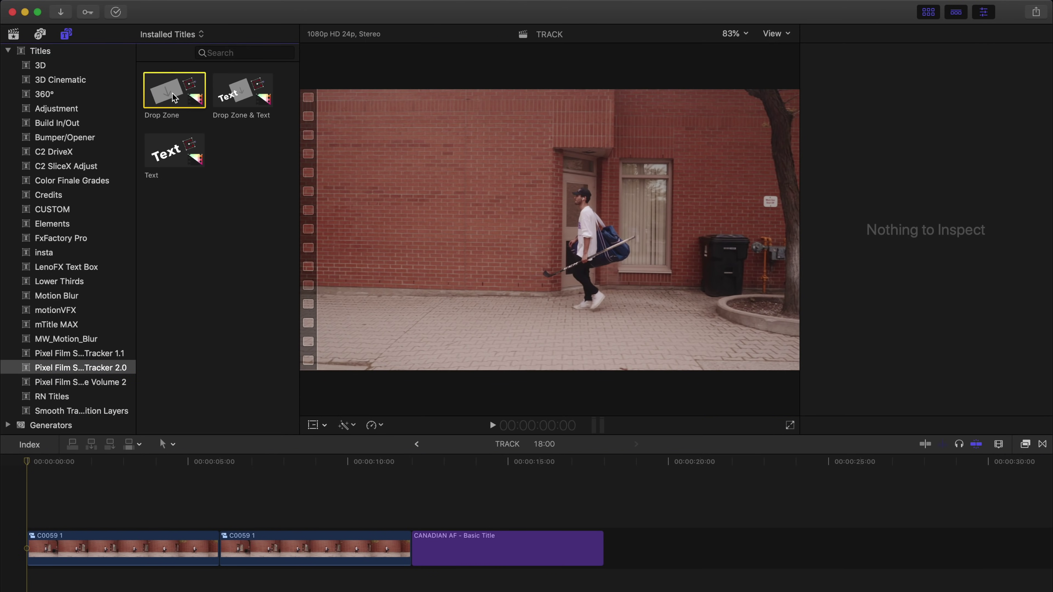
pyautogui.moveTo(173, 97); pyautogui.dragTo(39, 477)
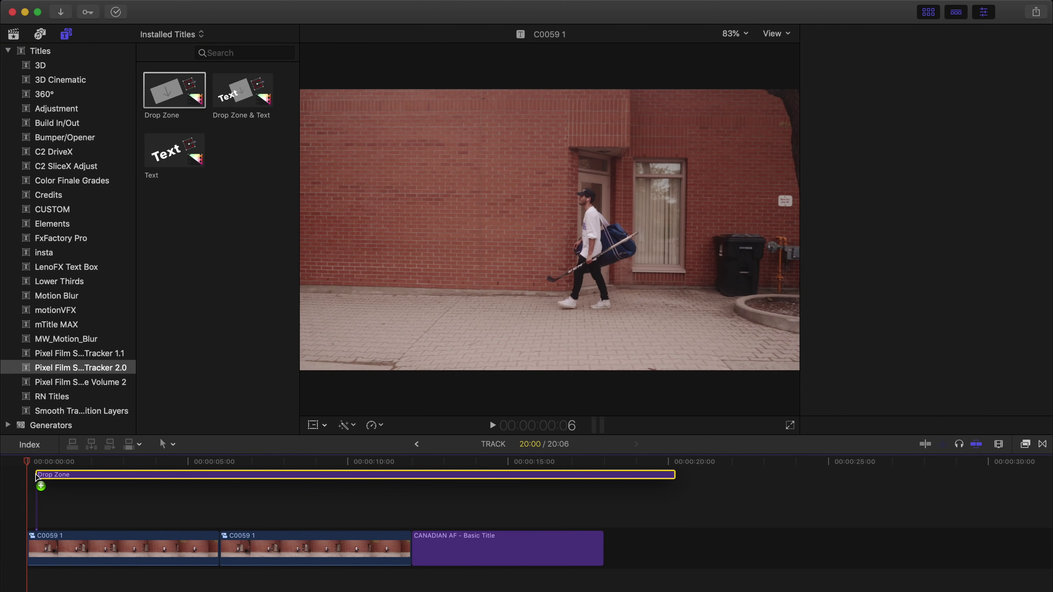
# Start the Drop Zone title at 00:00 and trim it to about six seconds
pyautogui.moveTo(91, 521); pyautogui.dragTo(83, 521)
pyautogui.moveTo(666, 520); pyautogui.dragTo(219, 519)
pyautogui.press('ctrl+super+1')
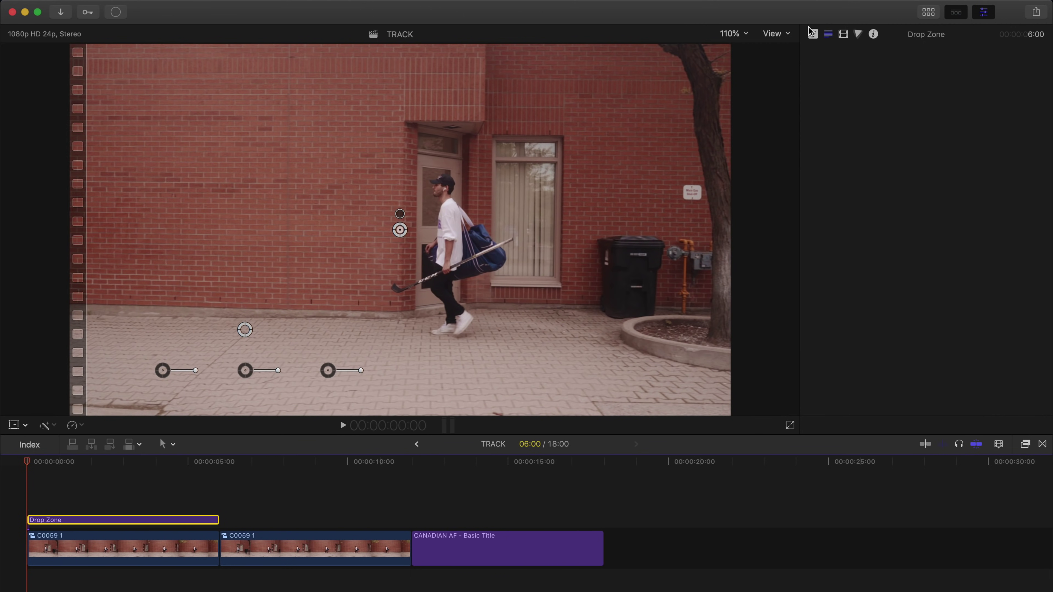
# In the Auto-Tracker editor, place a small tracking region on the walker's head
pyautogui.click(814, 34)
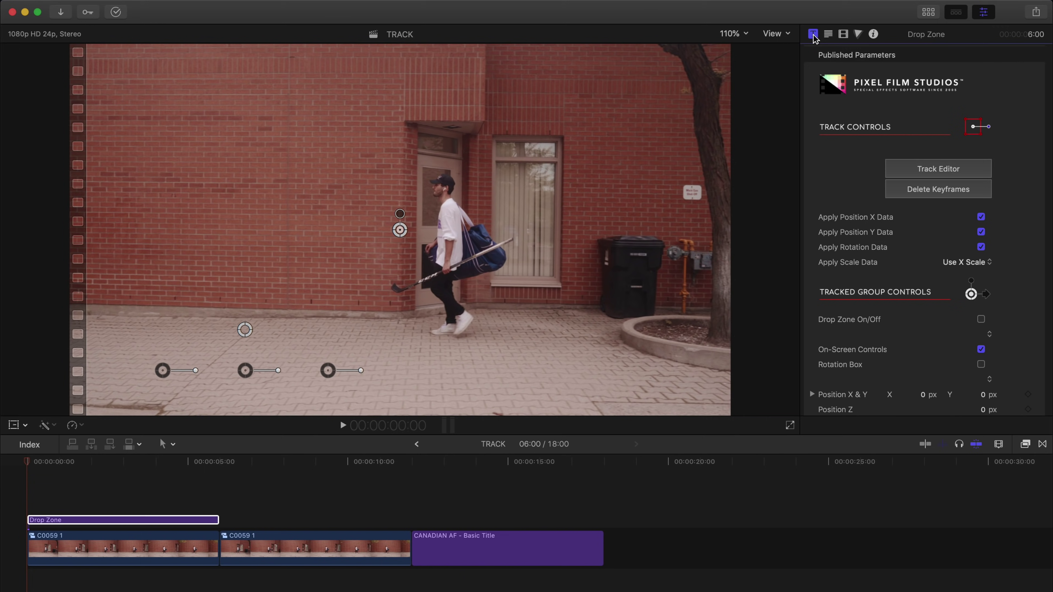
pyautogui.click(951, 170)
pyautogui.moveTo(132, 459)
pyautogui.mouseDown()
pyautogui.moveTo(263, 456)
pyautogui.moveTo(124, 451)
pyautogui.mouseUp()
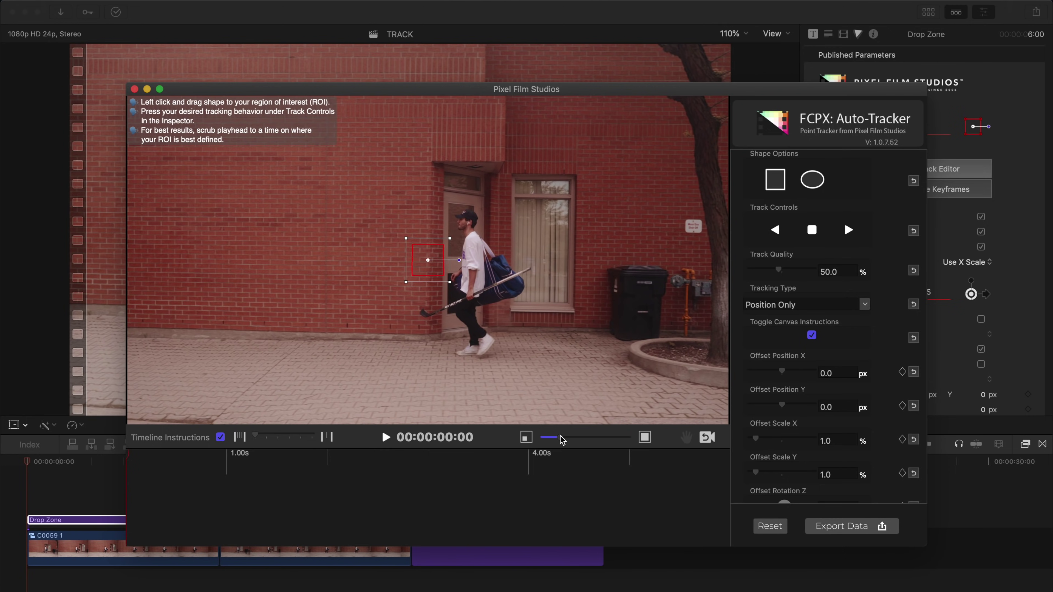
pyautogui.moveTo(562, 439); pyautogui.dragTo(588, 439)
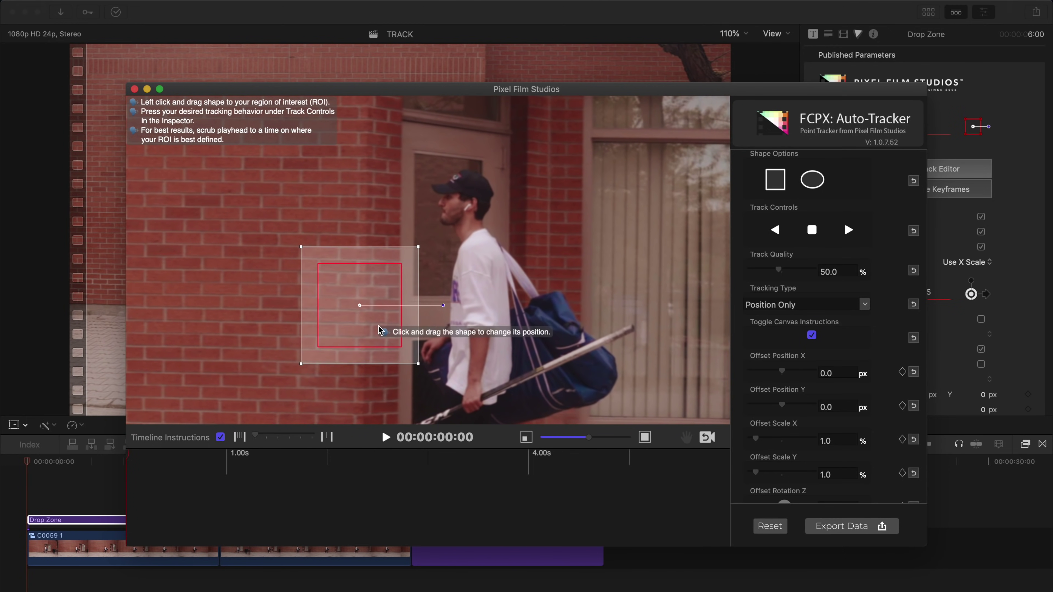
pyautogui.moveTo(379, 331); pyautogui.dragTo(498, 242)
pyautogui.moveTo(589, 438); pyautogui.dragTo(624, 437)
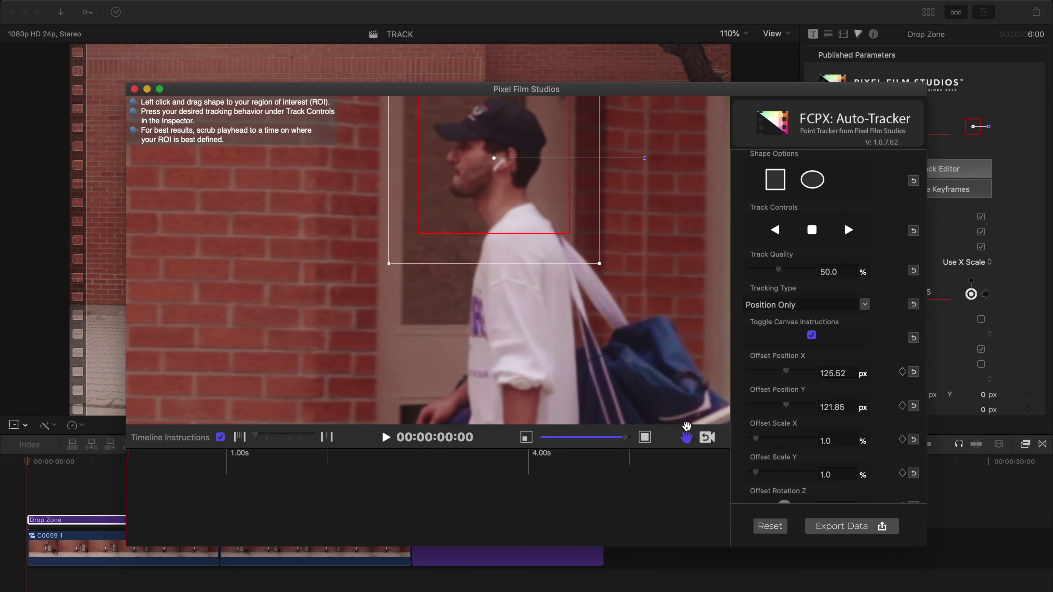
pyautogui.click(687, 434)
pyautogui.moveTo(540, 353); pyautogui.dragTo(446, 283)
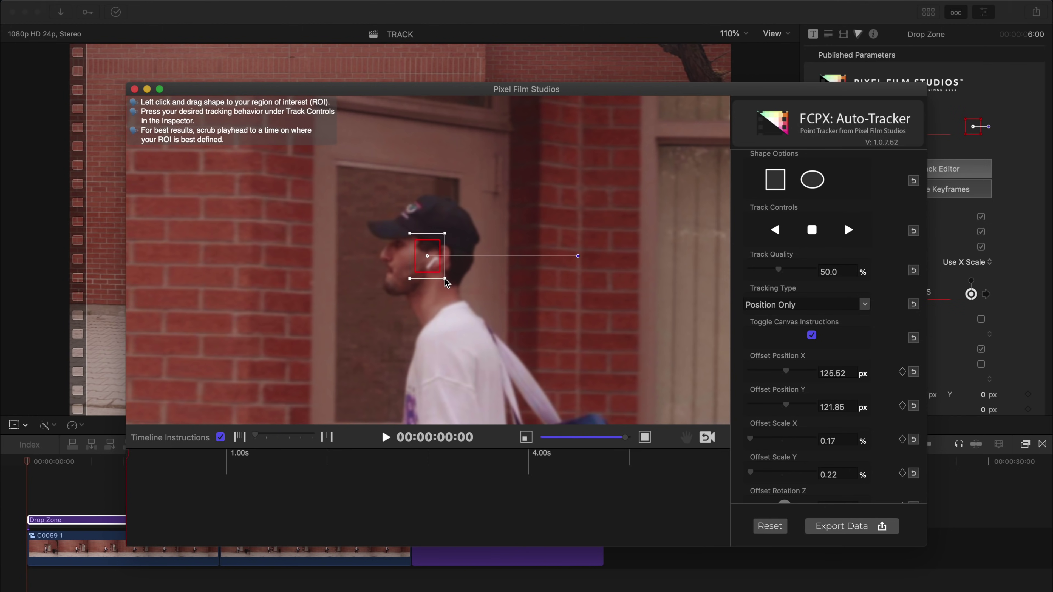
pyautogui.moveTo(410, 233); pyautogui.dragTo(418, 245)
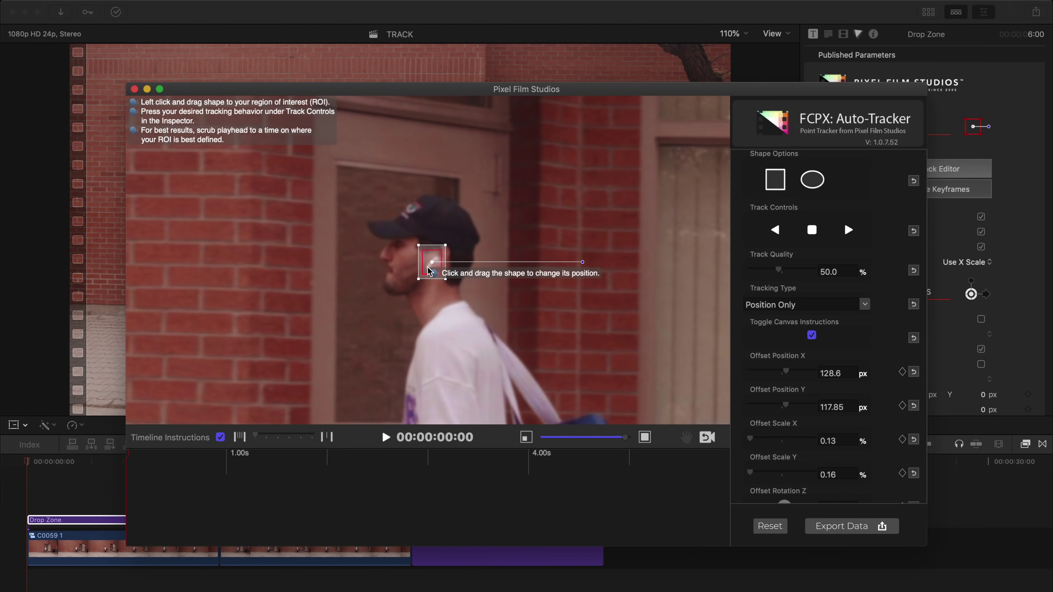
# Track the head forward with Position + Rotation and export the data to the Drop Zone
pyautogui.moveTo(624, 437); pyautogui.dragTo(558, 437)
pyautogui.click(687, 438)
pyautogui.moveTo(549, 338); pyautogui.dragTo(560, 326)
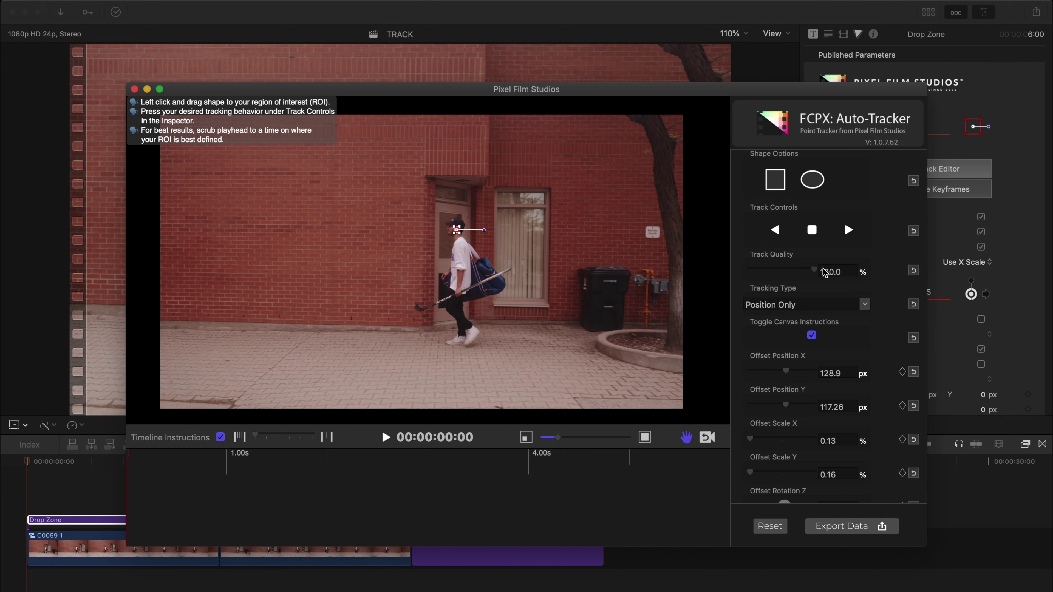
pyautogui.click(865, 305)
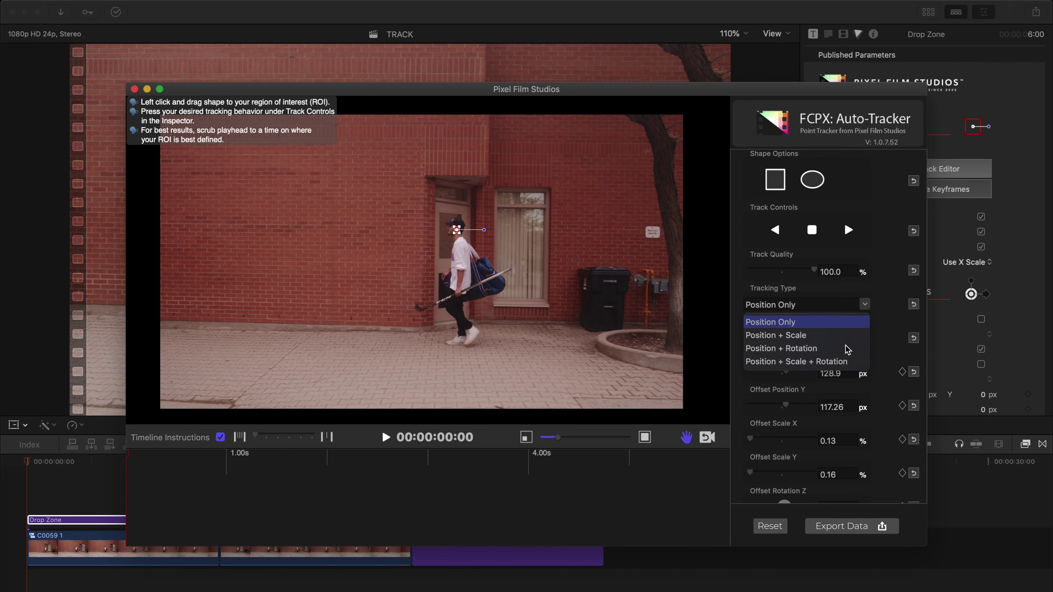
pyautogui.click(815, 350)
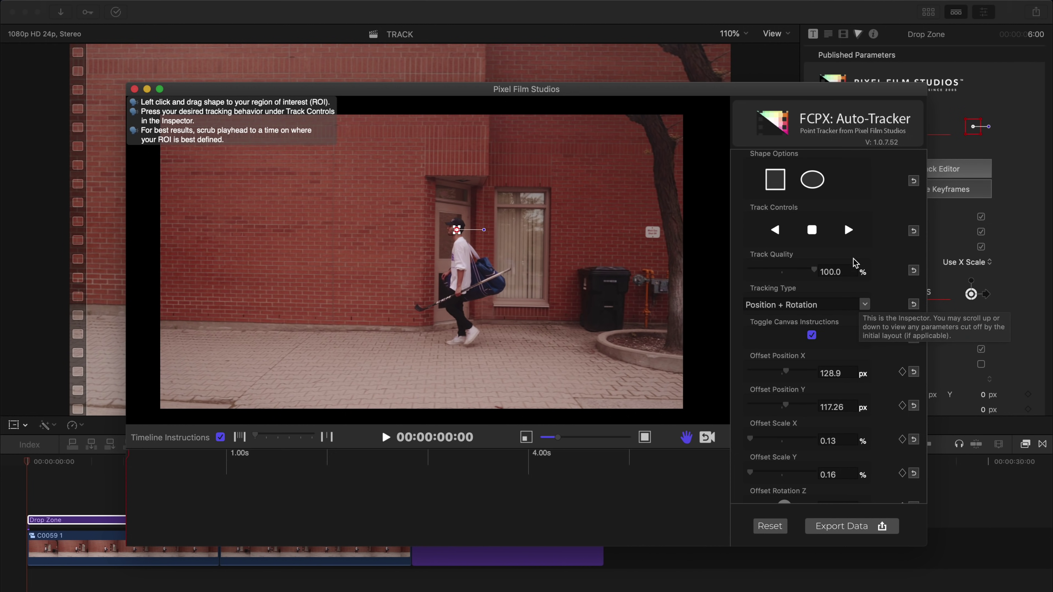
pyautogui.click(848, 230)
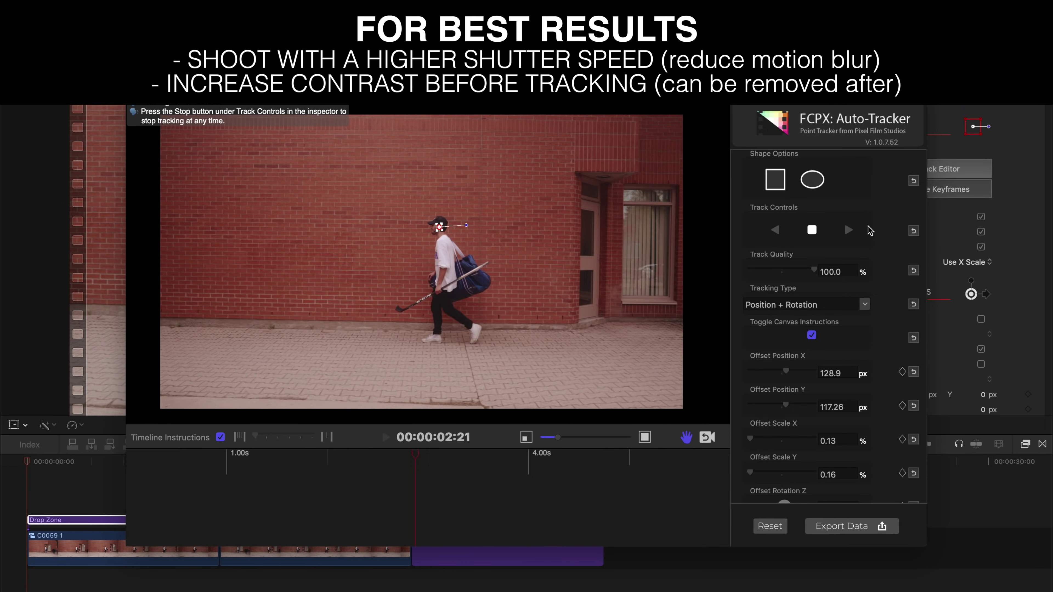
pyautogui.moveTo(557, 438); pyautogui.dragTo(591, 438)
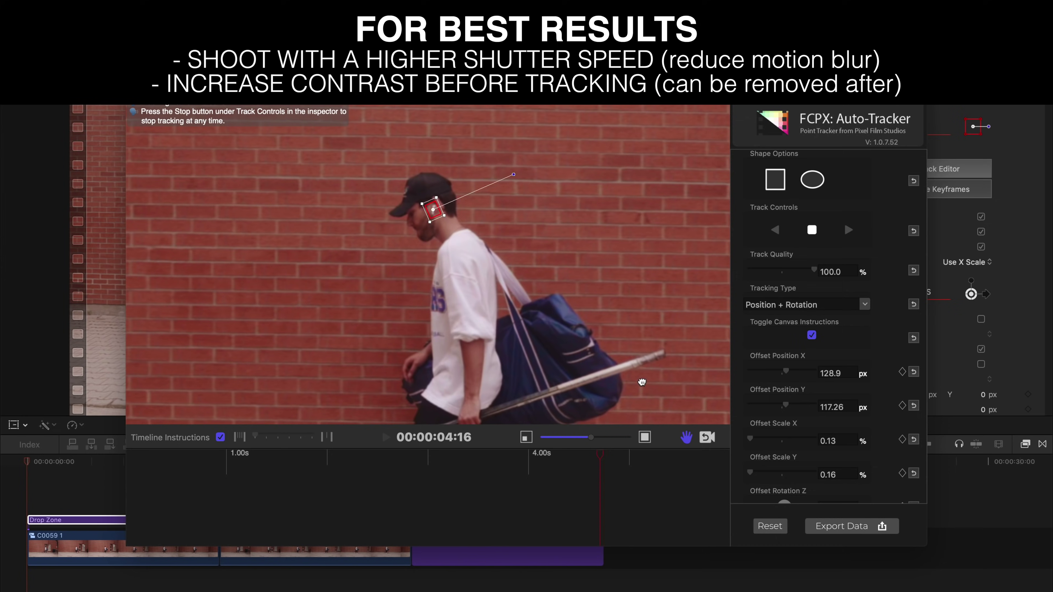
pyautogui.click(842, 526)
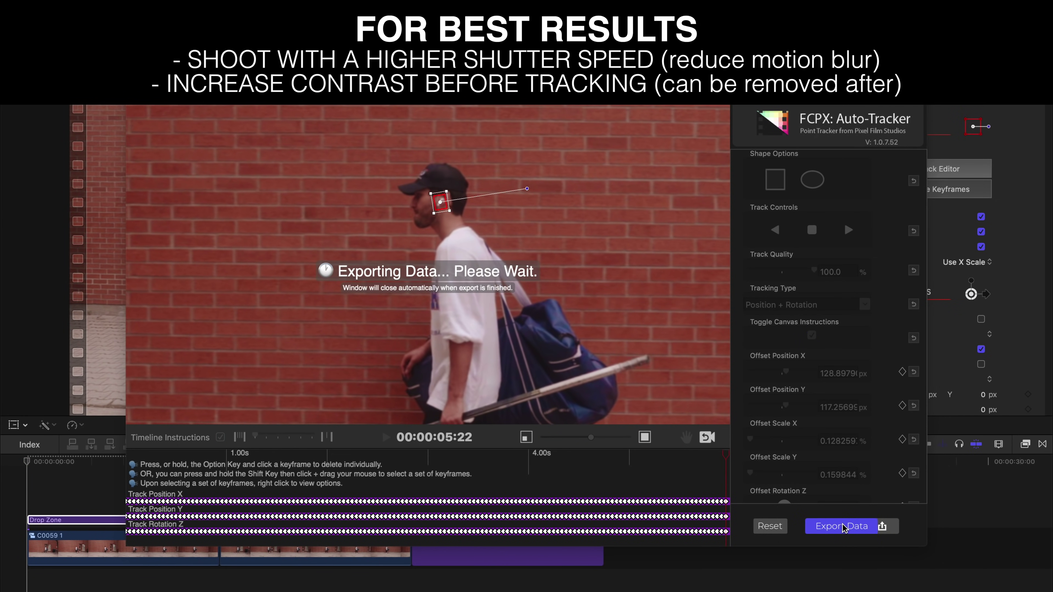
# Set Apply Scale Data to Off for the head track
pyautogui.scroll(-3, 979, 171)
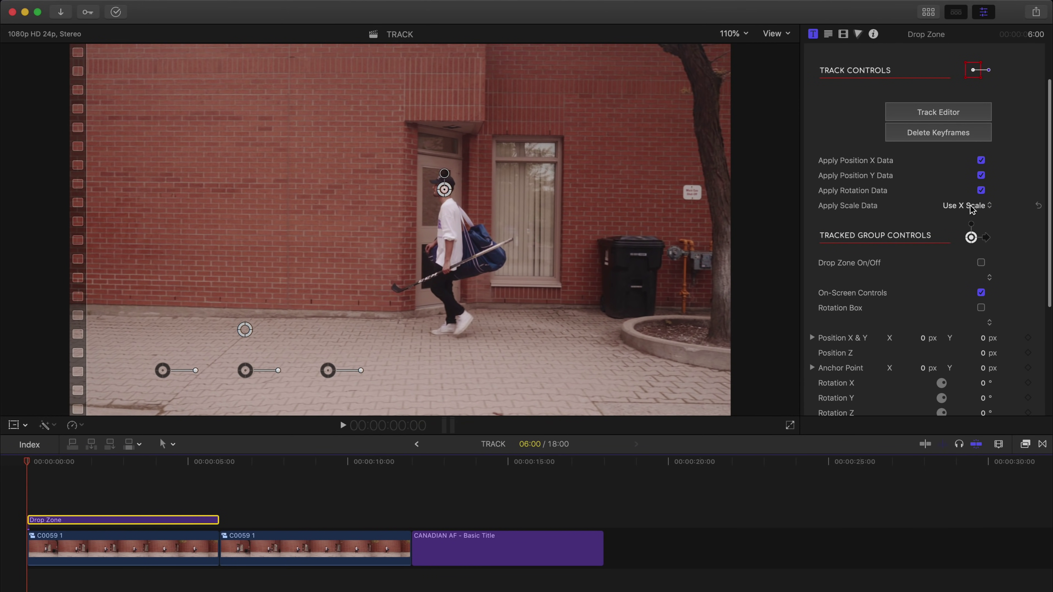
pyautogui.click(971, 205)
pyautogui.click(969, 193)
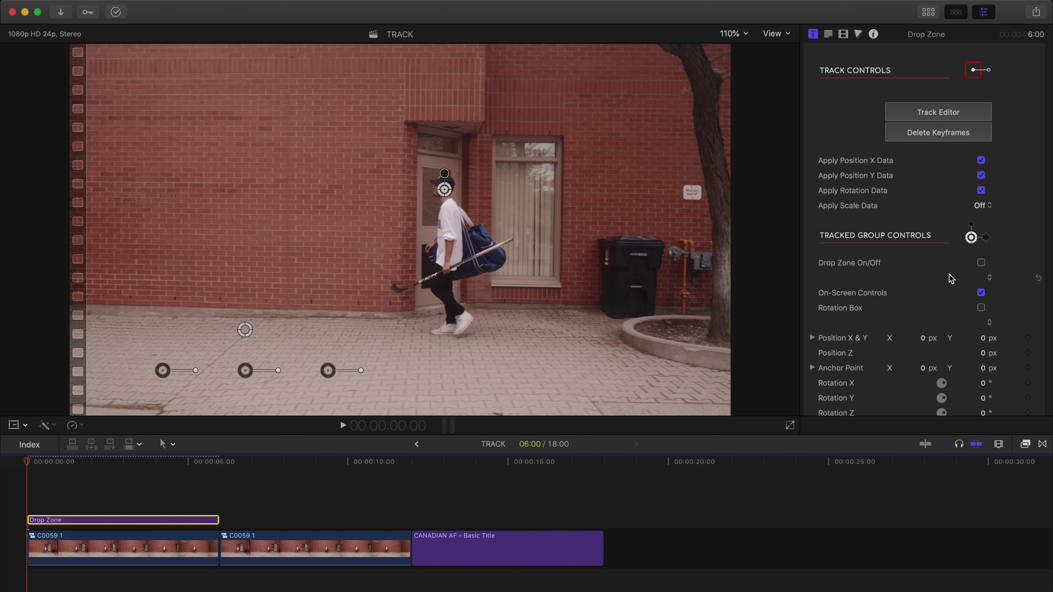
# Turn on Drop Zone On/Off under Tracked Group Controls
pyautogui.scroll(-4, 949, 276)
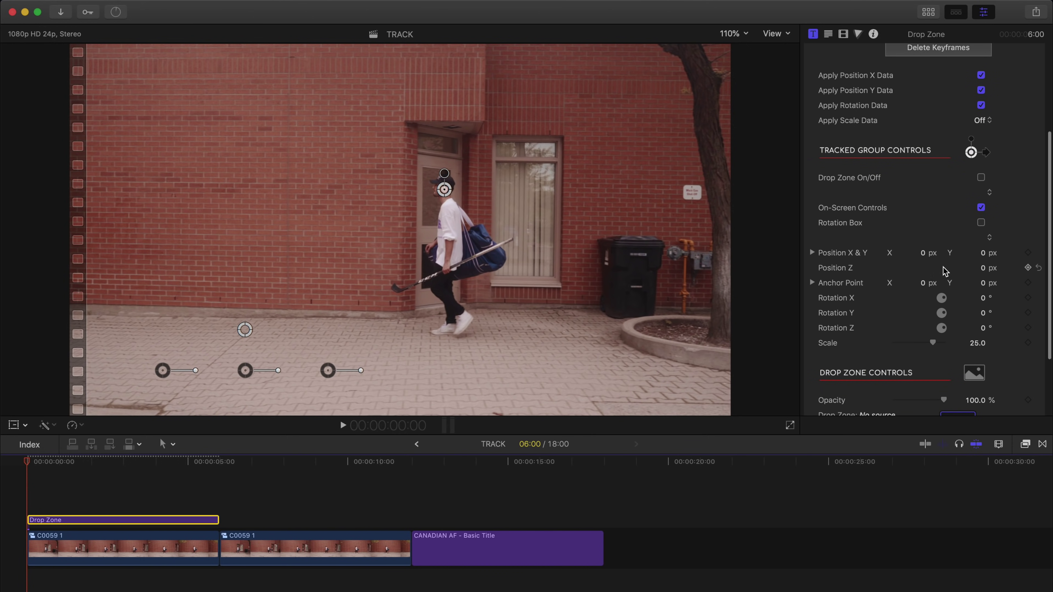
pyautogui.click(981, 178)
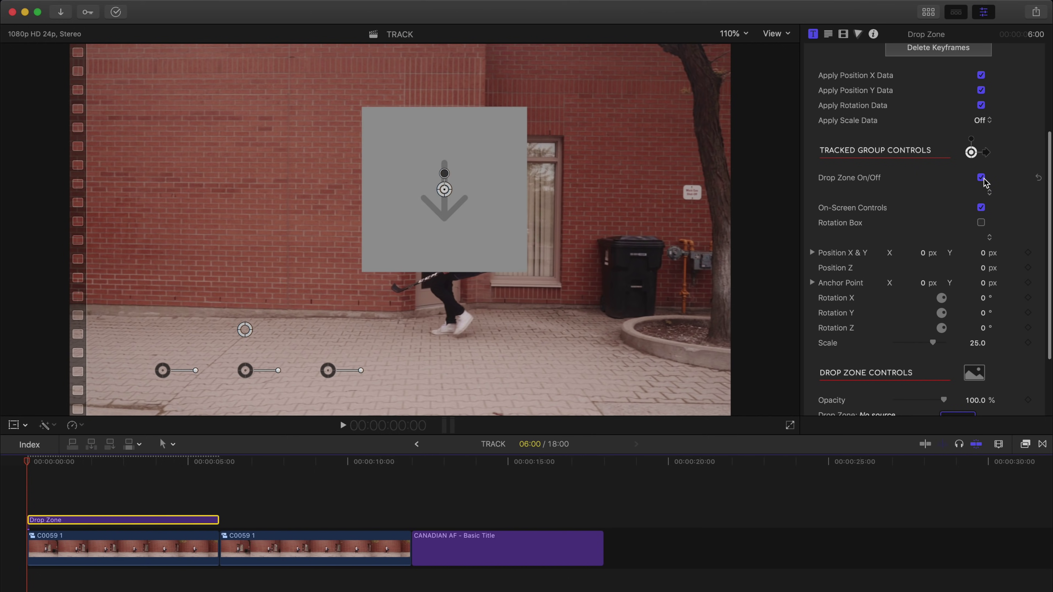
pyautogui.scroll(-4, 982, 187)
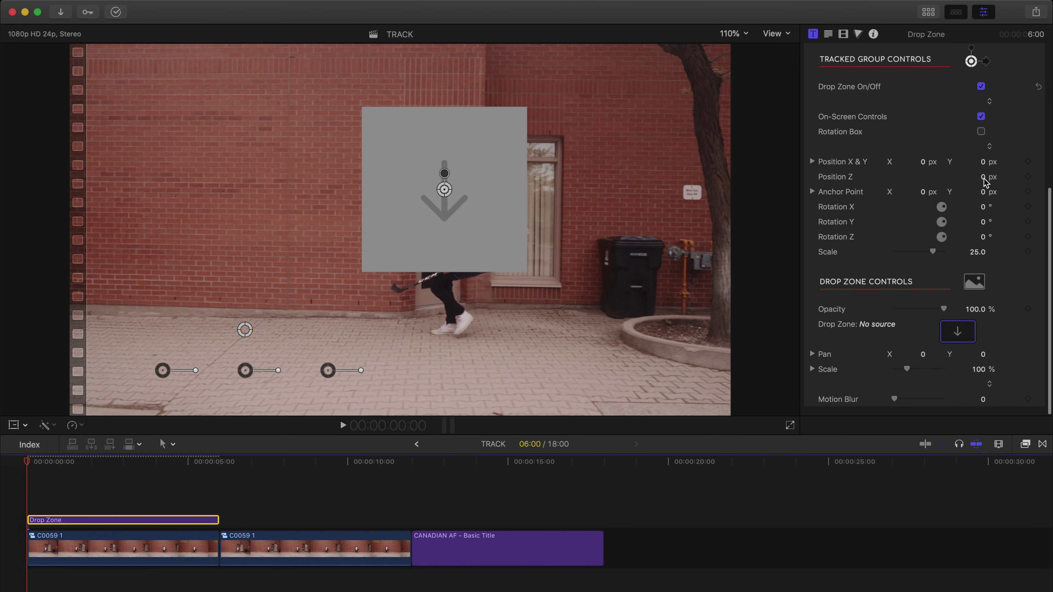
# Apply the CANADIAN AF title clip as the drop zone's content
pyautogui.click(958, 334)
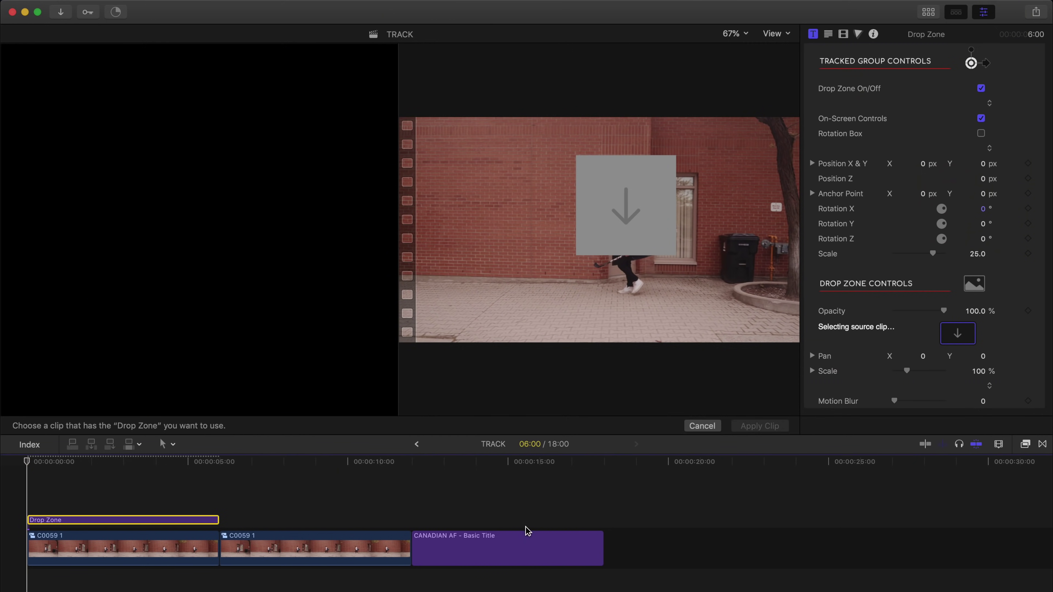
pyautogui.click(517, 547)
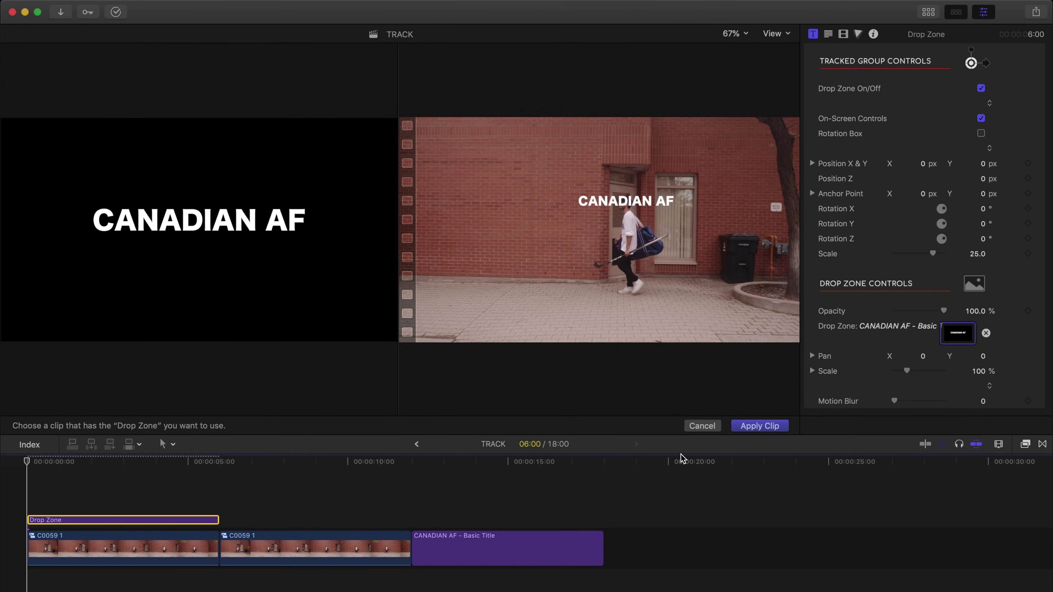
pyautogui.click(760, 426)
# Nudge the title's Position X, reduce its scale, and play back the tracked result
pyautogui.moveTo(919, 164); pyautogui.dragTo(925, 166)
pyautogui.moveTo(934, 254); pyautogui.dragTo(923, 253)
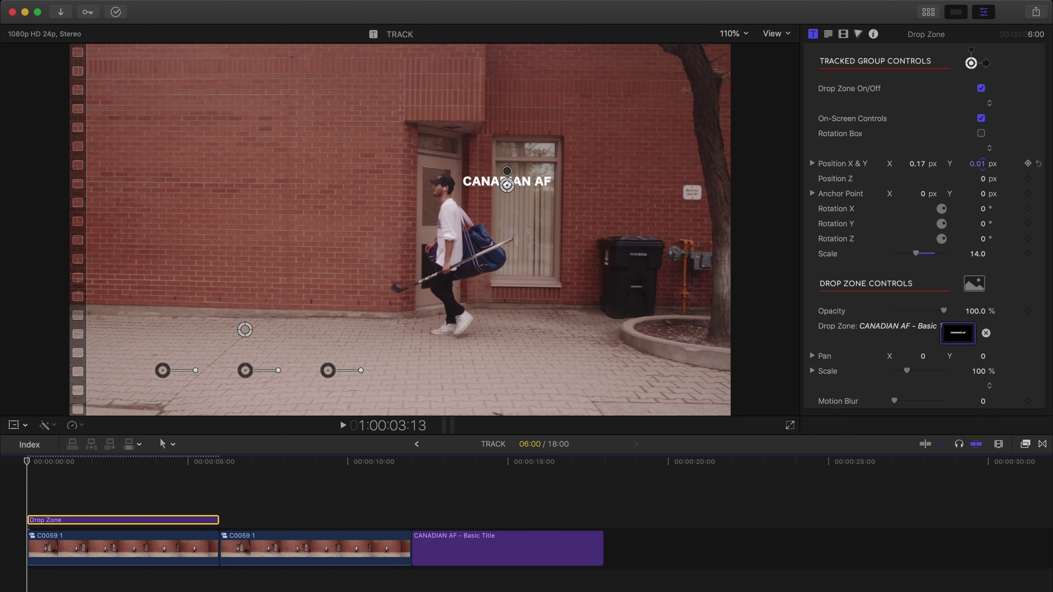
pyautogui.click(12, 498)
pyautogui.press('space')
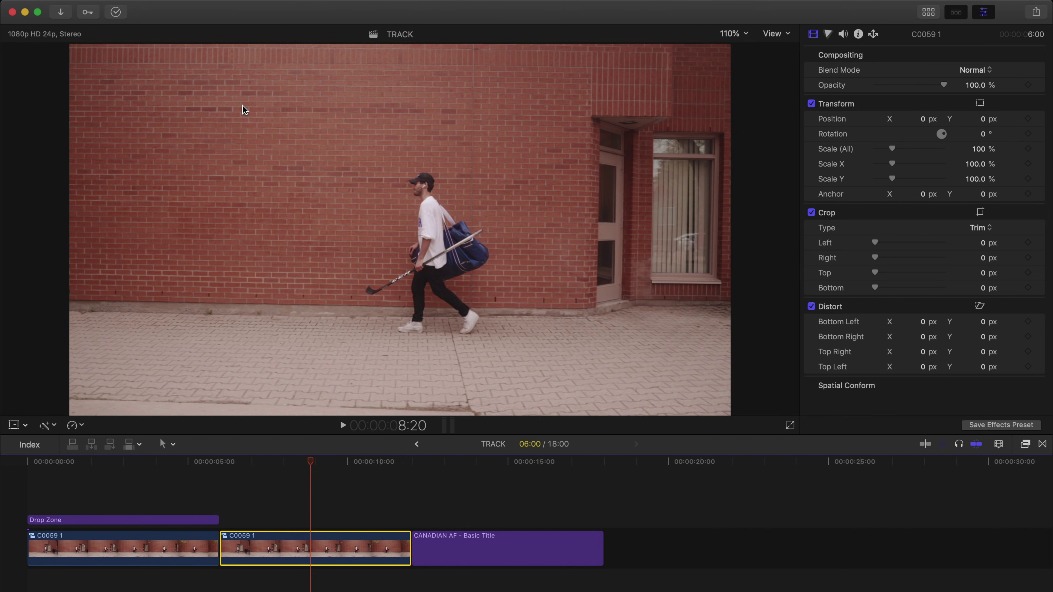
# Add a second Drop Zone title above the second clip, trimmed to its length
pyautogui.press('alt+super+1')
pyautogui.moveTo(173, 97); pyautogui.dragTo(228, 498)
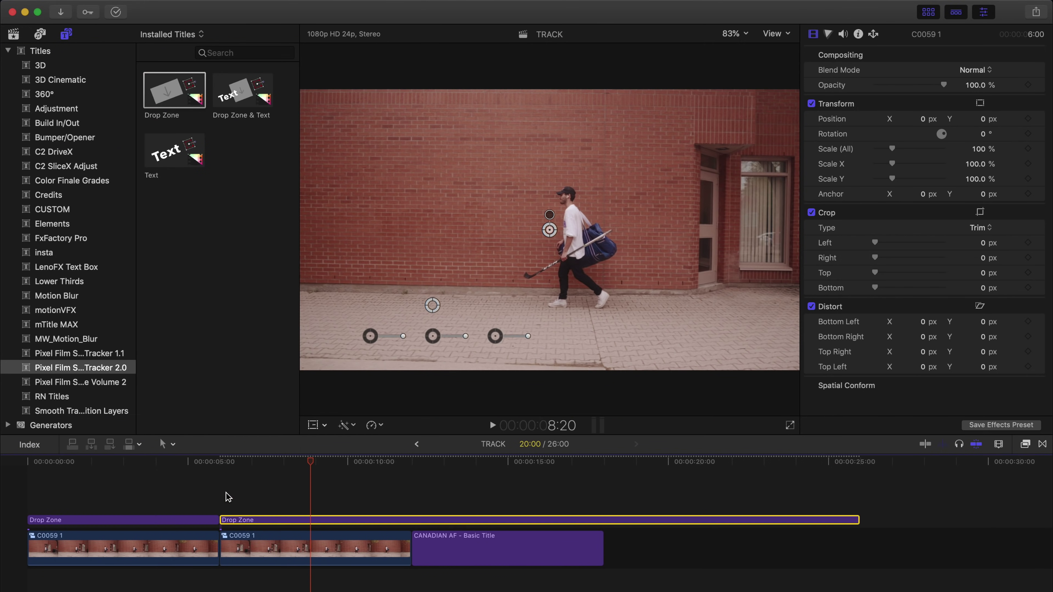
pyautogui.moveTo(841, 520); pyautogui.dragTo(415, 550)
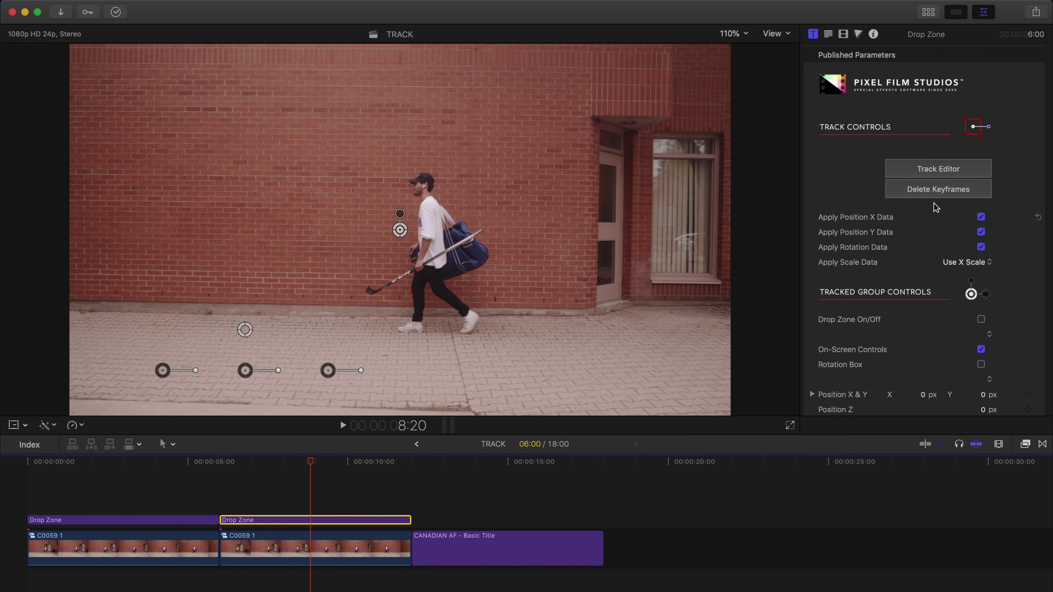
# Track the brick wall with Position + Rotation and export the data to the new drop zone
pyautogui.click(939, 169)
pyautogui.scroll(5, 687, 438)
pyautogui.moveTo(710, 369); pyautogui.dragTo(563, 289)
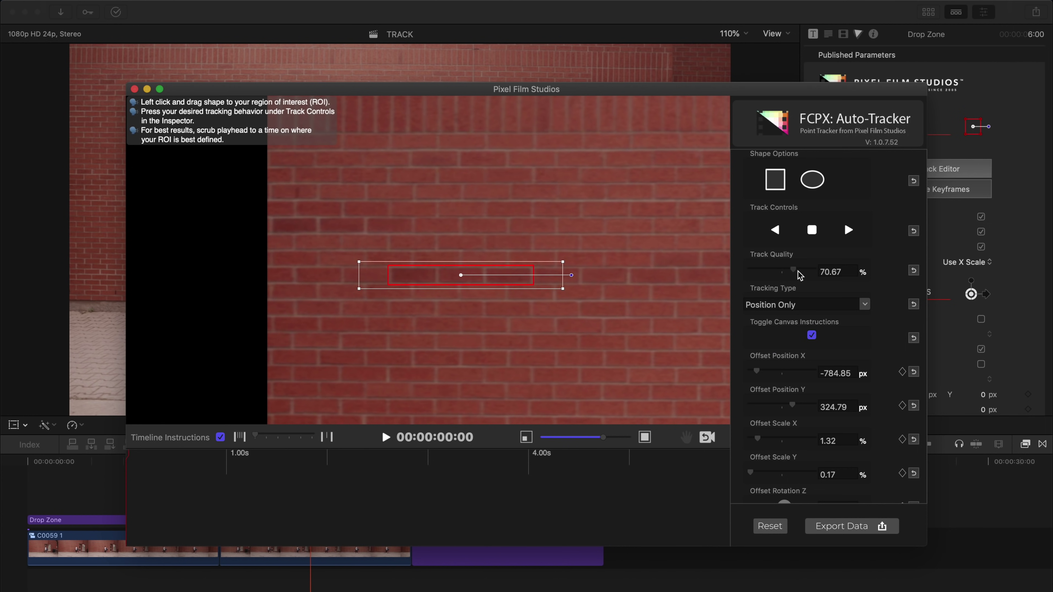
pyautogui.click(865, 305)
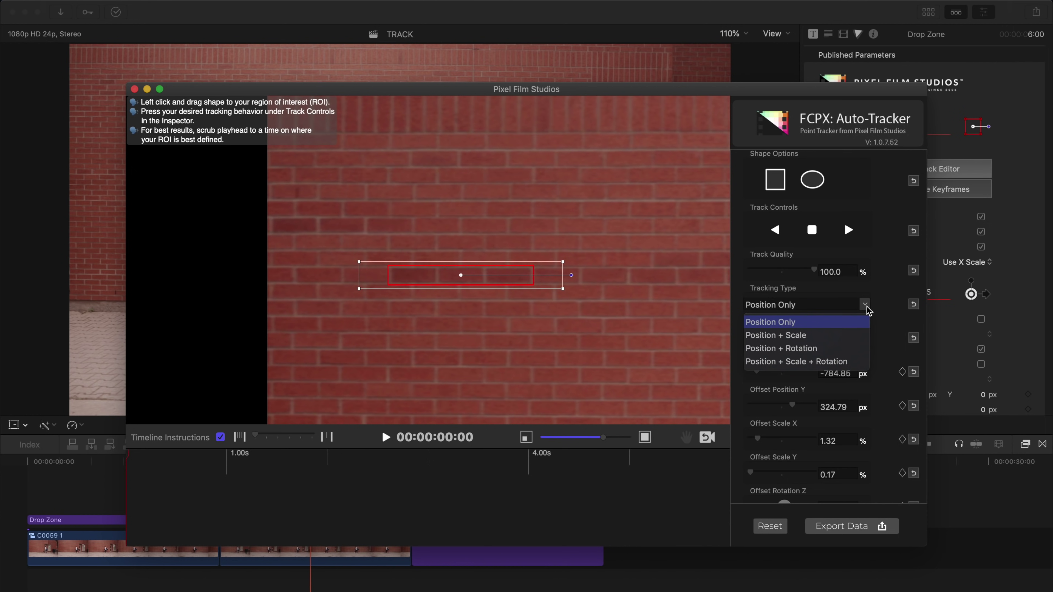
pyautogui.click(811, 349)
pyautogui.click(848, 230)
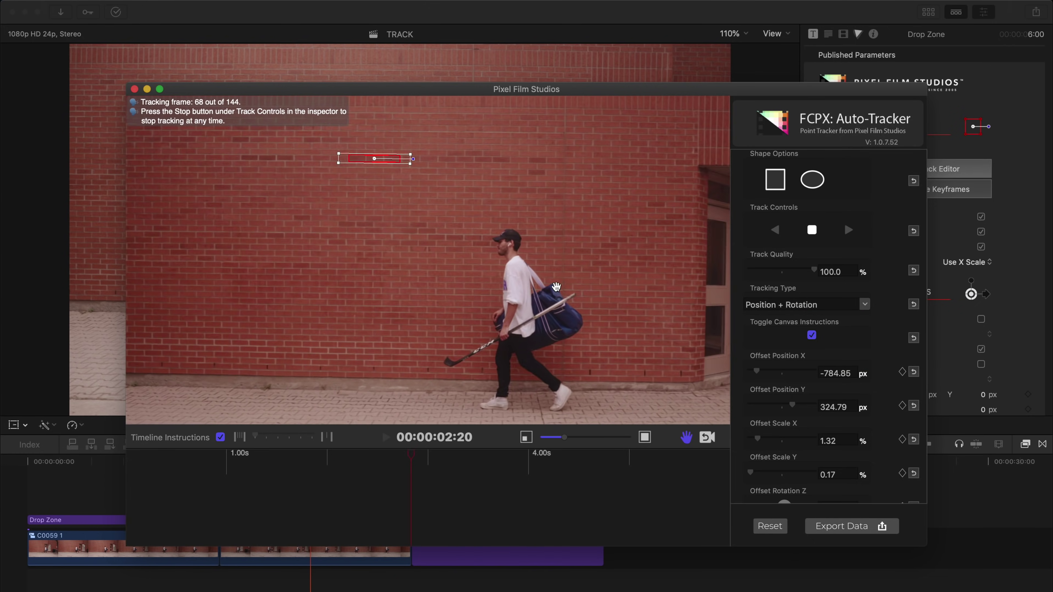
pyautogui.click(838, 526)
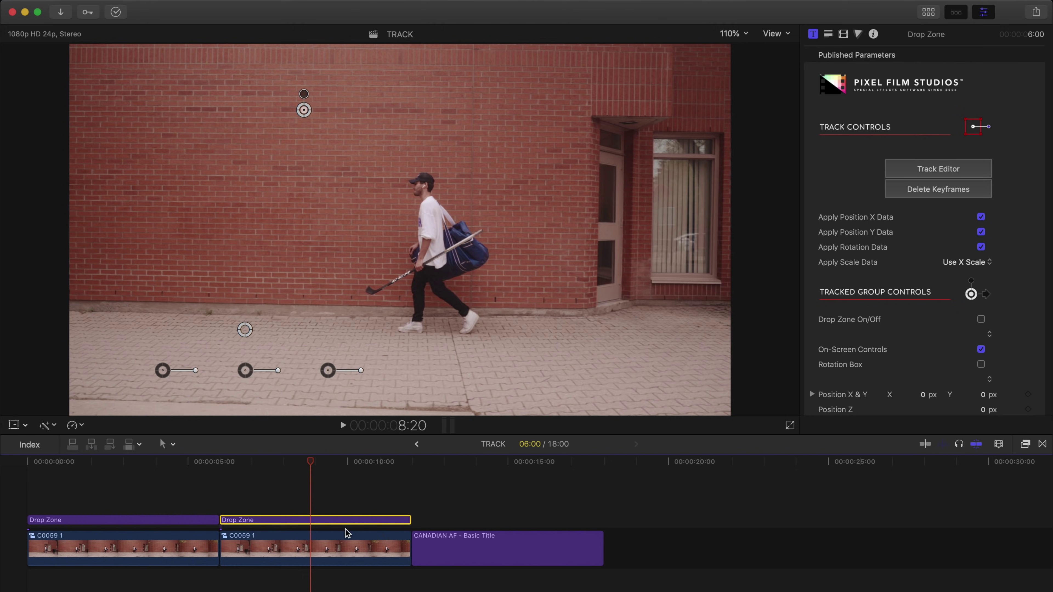
# Duplicate the title as HOCKEY RINK and return it to the storyline
pyautogui.moveTo(522, 557); pyautogui.dragTo(332, 504)
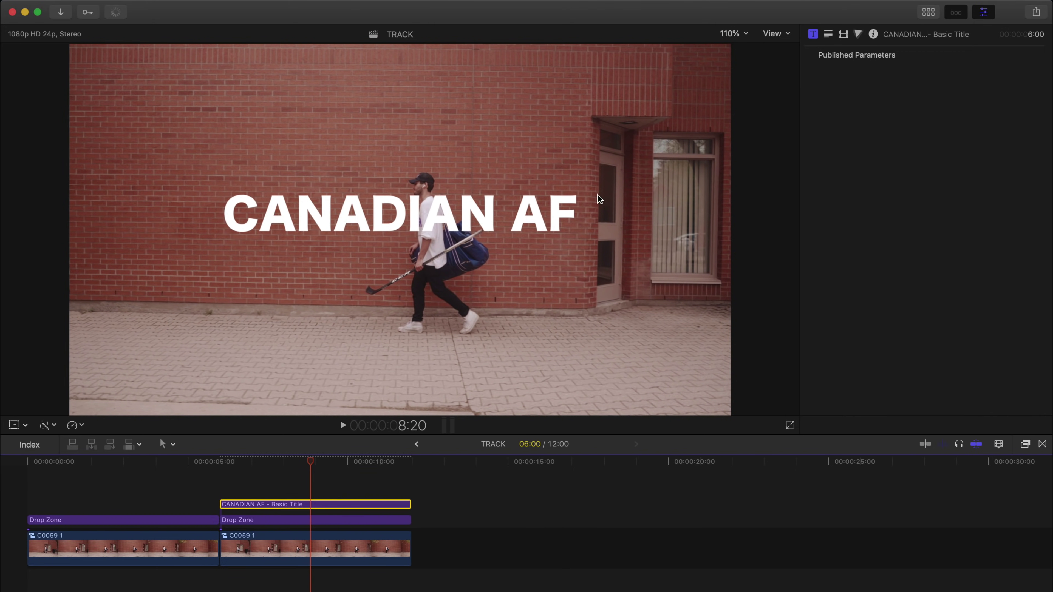
pyautogui.doubleClick(600, 199)
pyautogui.press('super+a')
pyautogui.write('HOCKEY RINK')
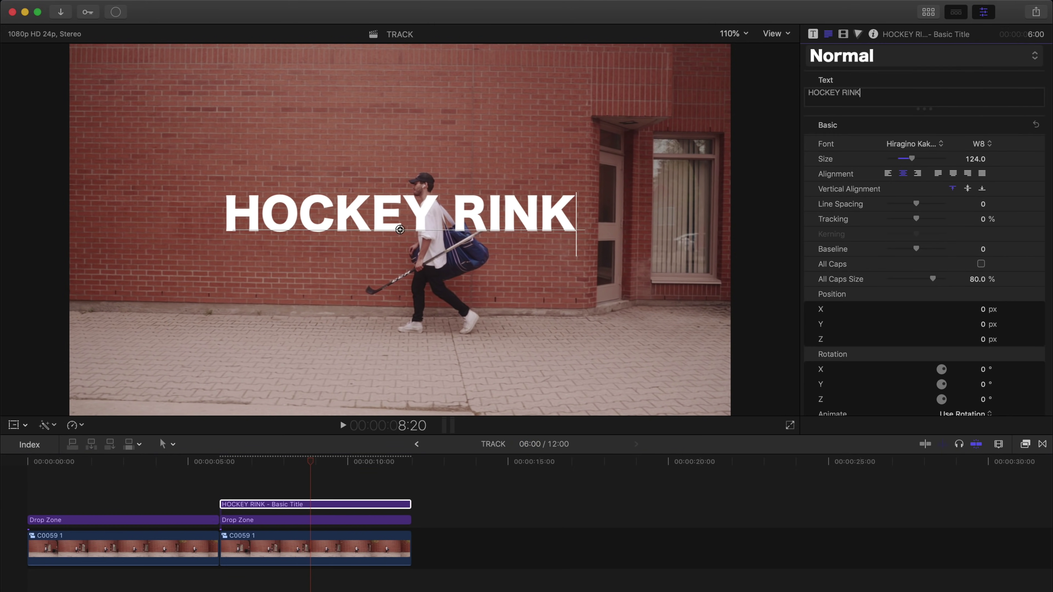
pyautogui.moveTo(293, 504); pyautogui.dragTo(486, 545)
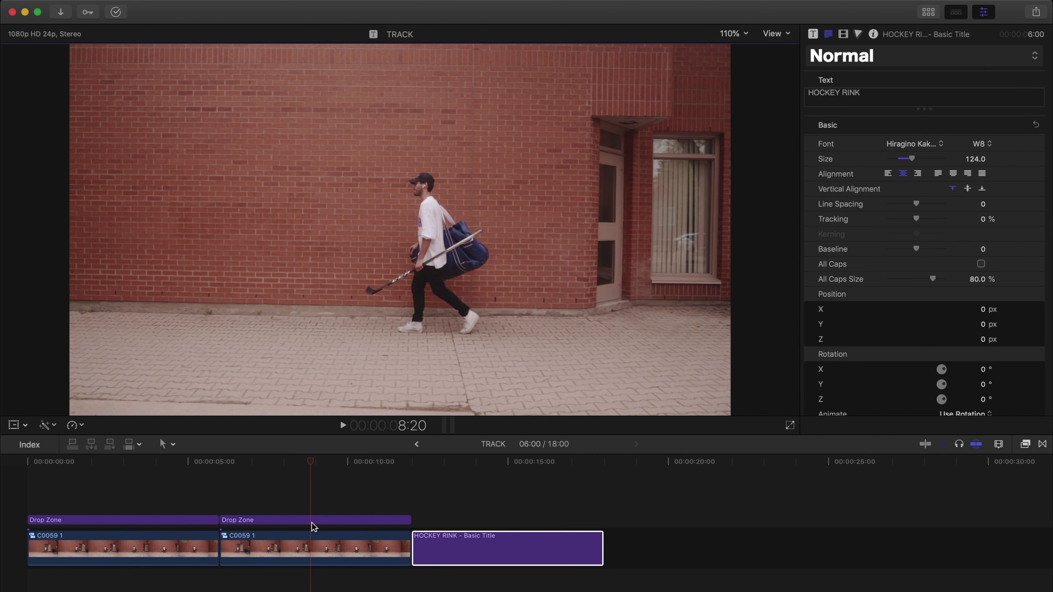
pyautogui.click(314, 522)
# Apply the HOCKEY RINK title to the second drop zone and nudge Position X to -0.15 px
pyautogui.scroll(-3, 997, 144)
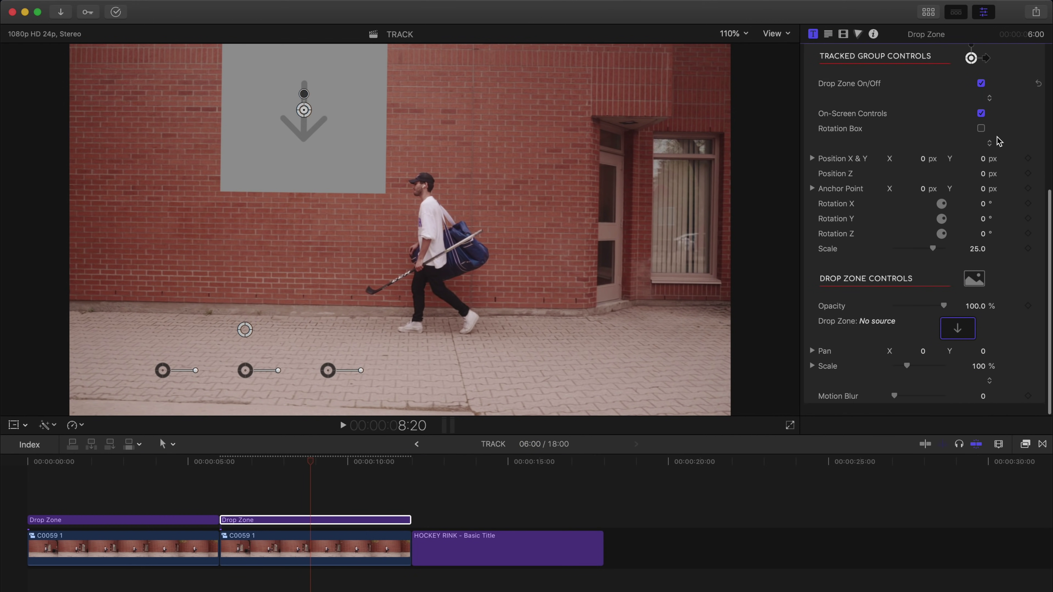
pyautogui.click(956, 334)
pyautogui.click(524, 545)
pyautogui.click(760, 425)
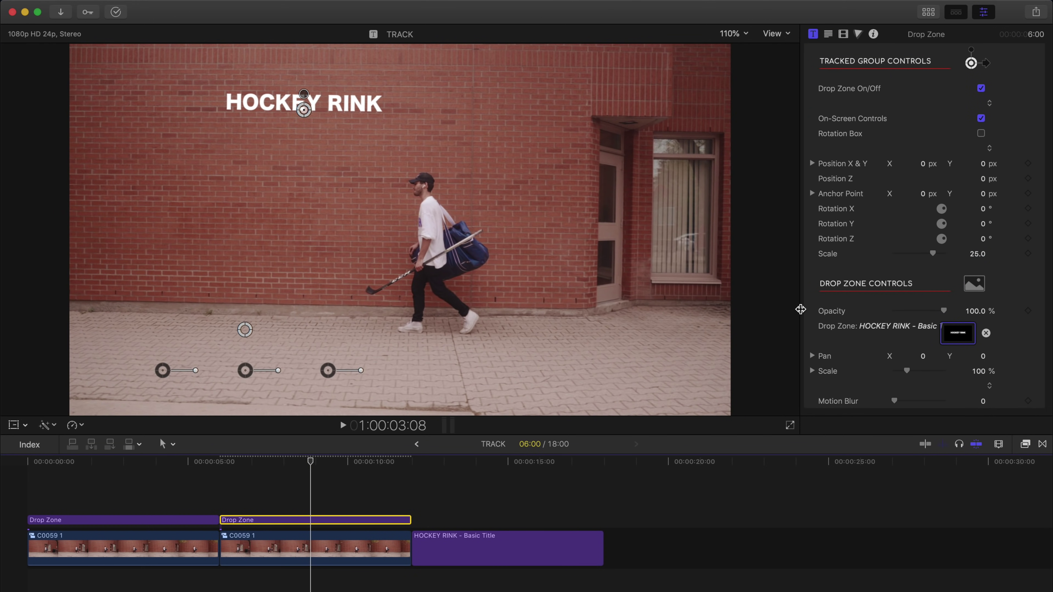
pyautogui.moveTo(924, 166); pyautogui.dragTo(981, 171)
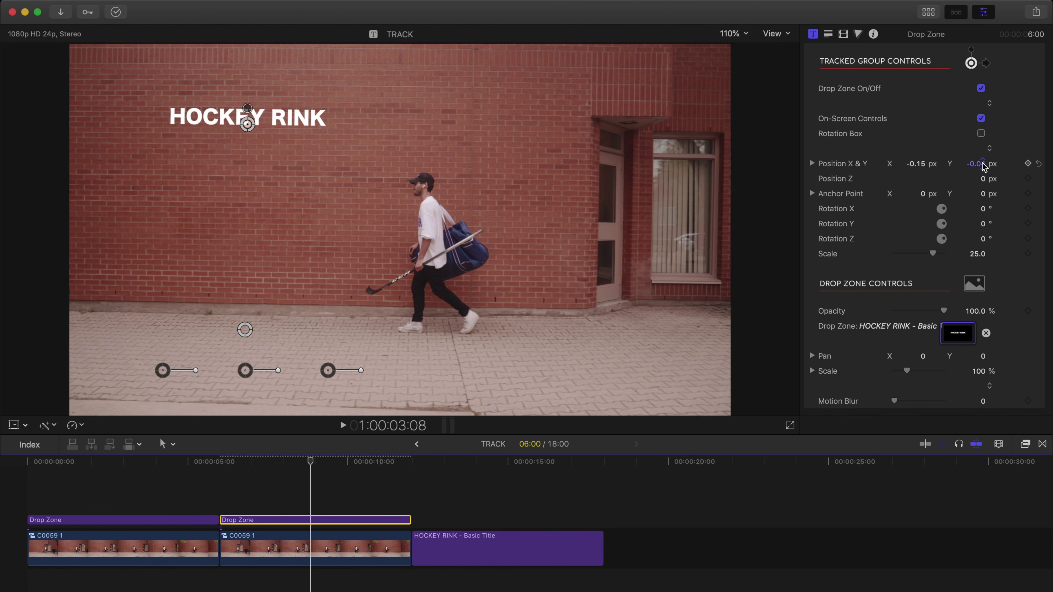